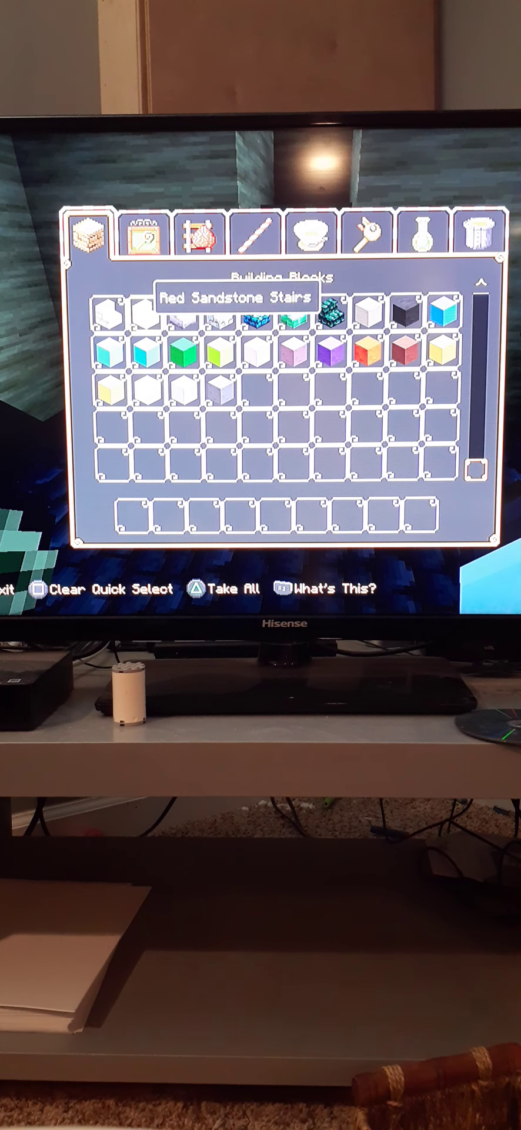
Close the block inventory and walk through the red-ceilinged, orange-striped hall.
key(Escape)
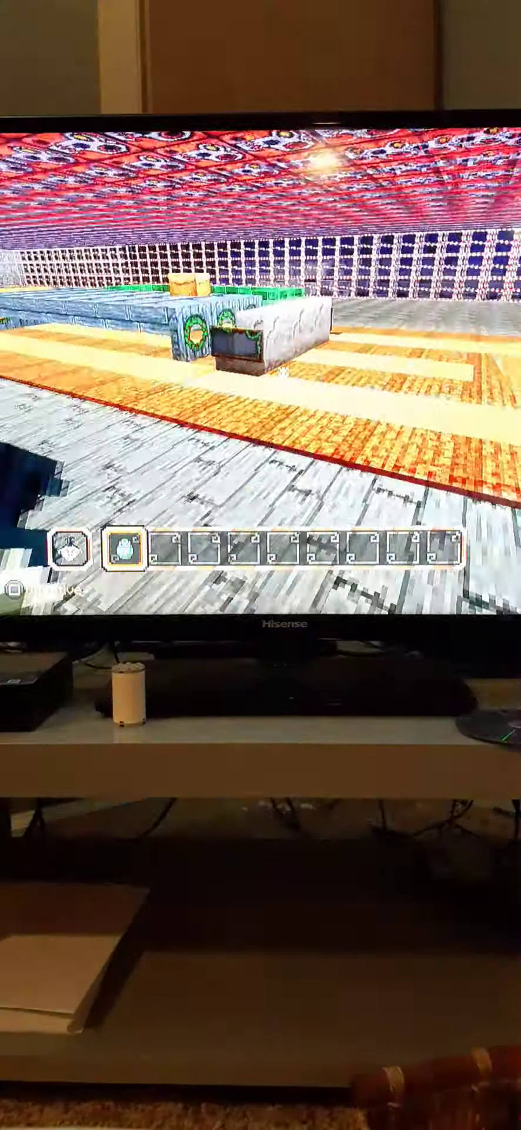
Open and close the Creative inventory, then head to the skull-walled room by the green pool.
key(Escape)
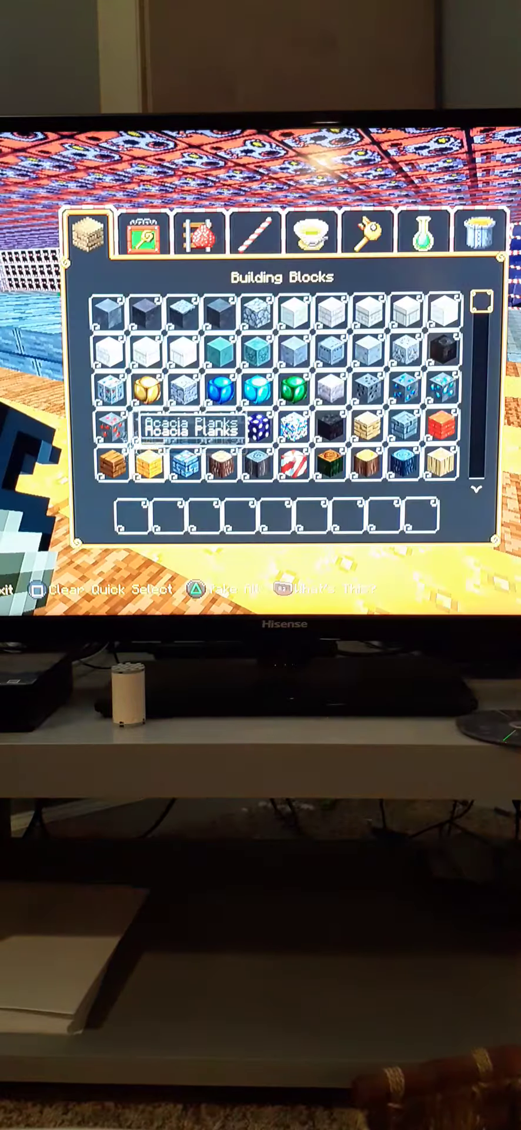
key(Escape)
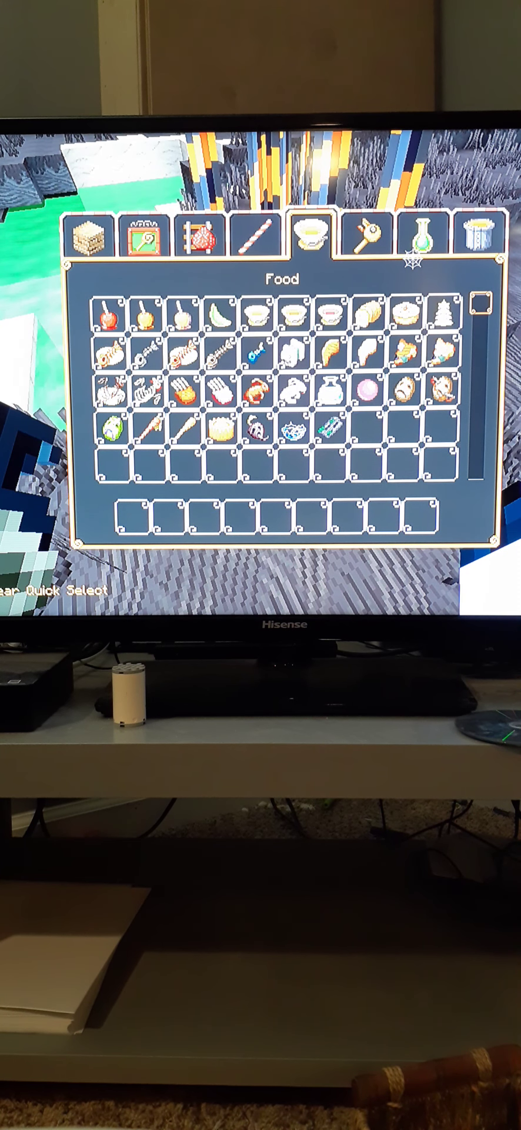
Page the creative inventory through Food, Tools and Brewing, then close it to the world.
key(Right)
scroll(283, 397, down, 5)
scroll(283, 397, up, 5)
key(Right)
scroll(283, 397, down, 5)
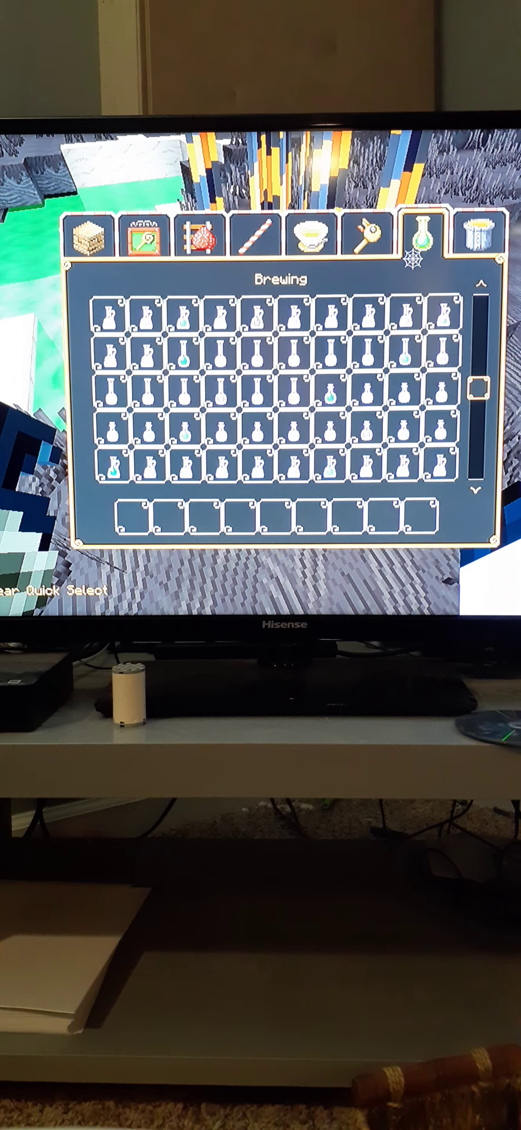
scroll(283, 397, up, 5)
key(Right)
scroll(283, 398, down, 5)
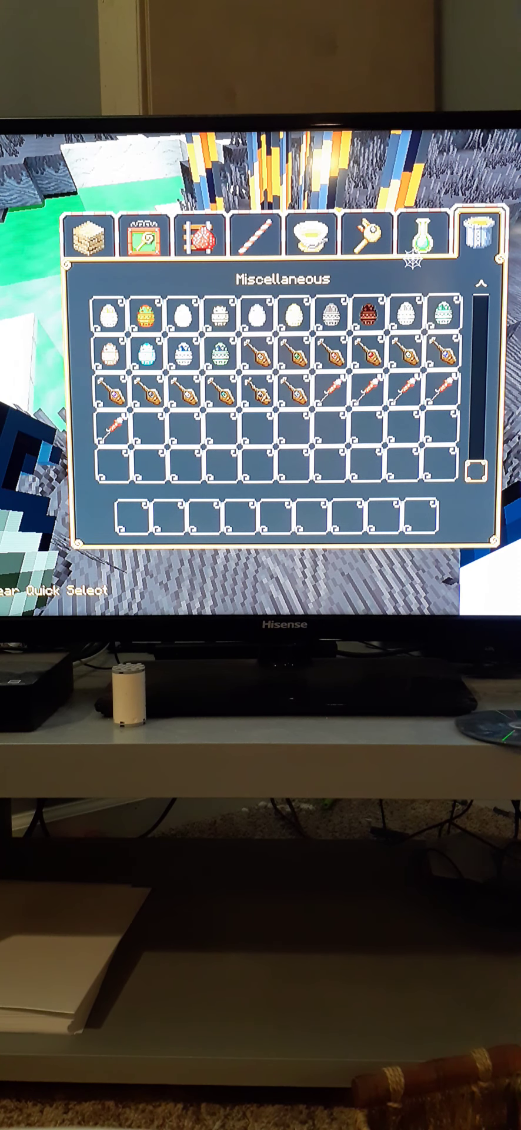
scroll(283, 397, up, 3)
scroll(283, 397, up, 2)
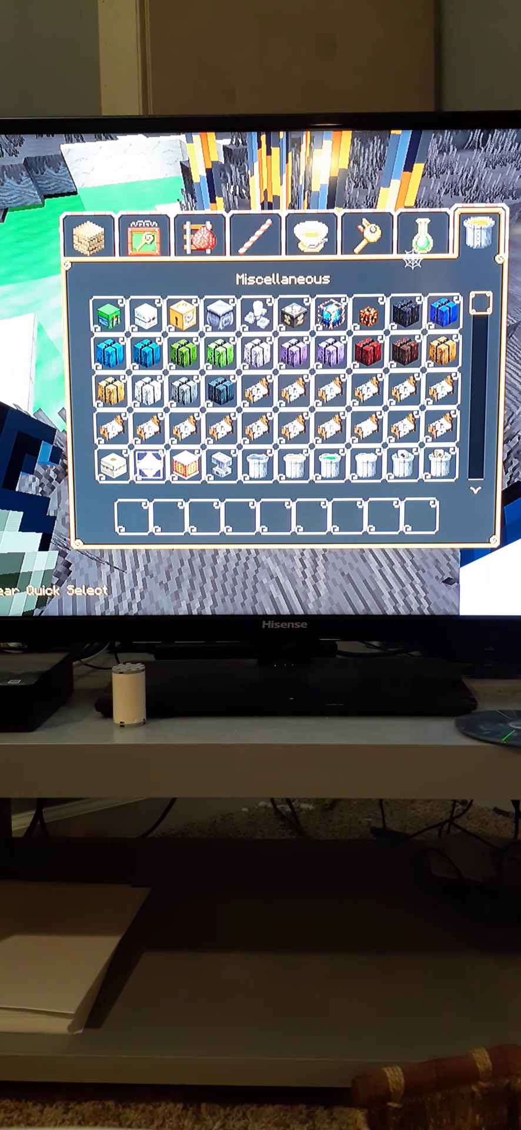
key(Escape)
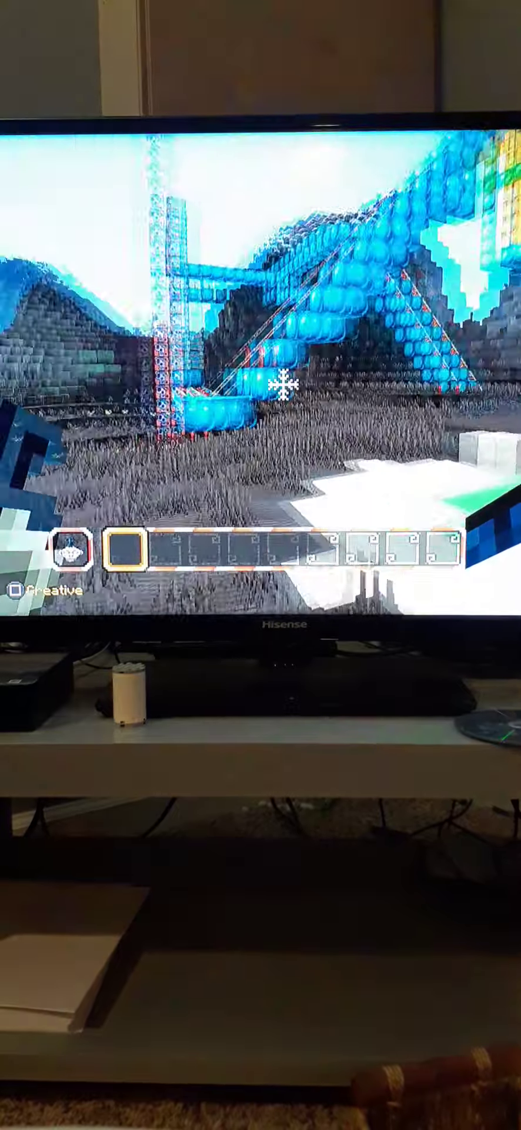